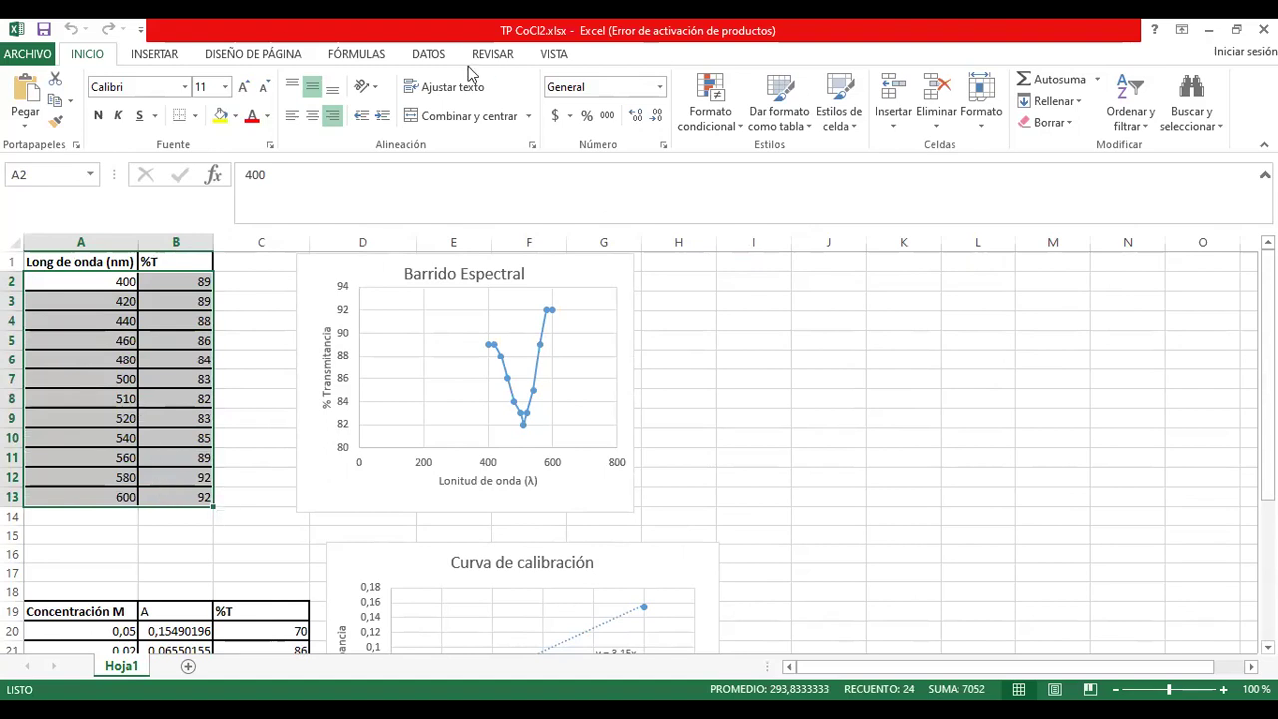
Insert a markers-only scatter chart from the wavelength and %T data in A2:B13.
{"action": "left_click", "coordinate": [147, 56]}
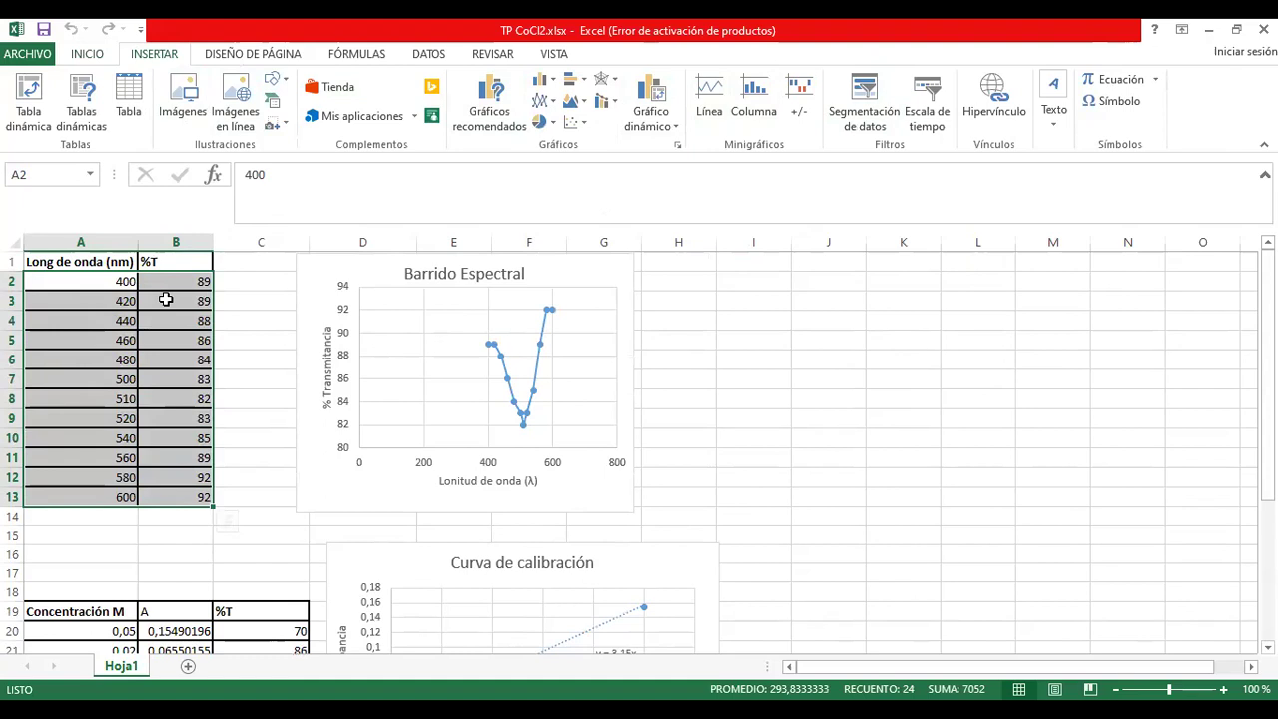
{"action": "left_click", "coordinate": [548, 103]}
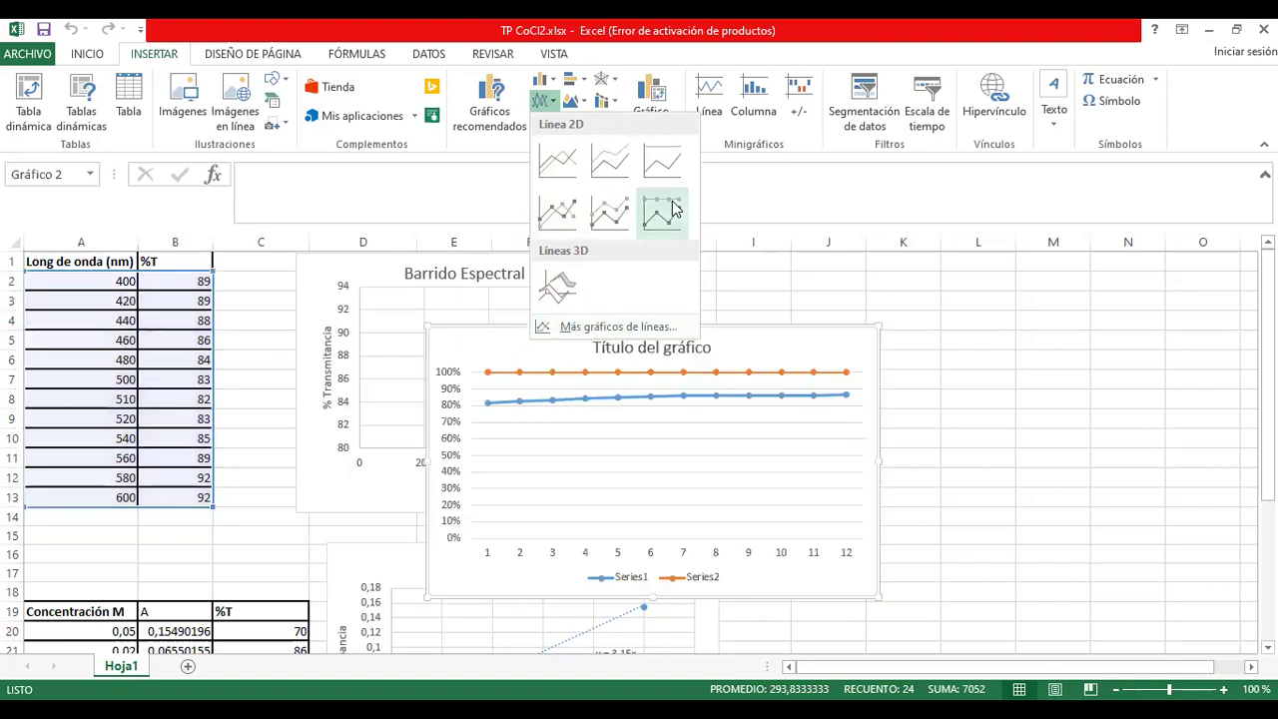
{"action": "left_click", "coordinate": [113, 280]}
{"action": "left_click_drag", "start_coordinate": [113, 280], "coordinate": [186, 496]}
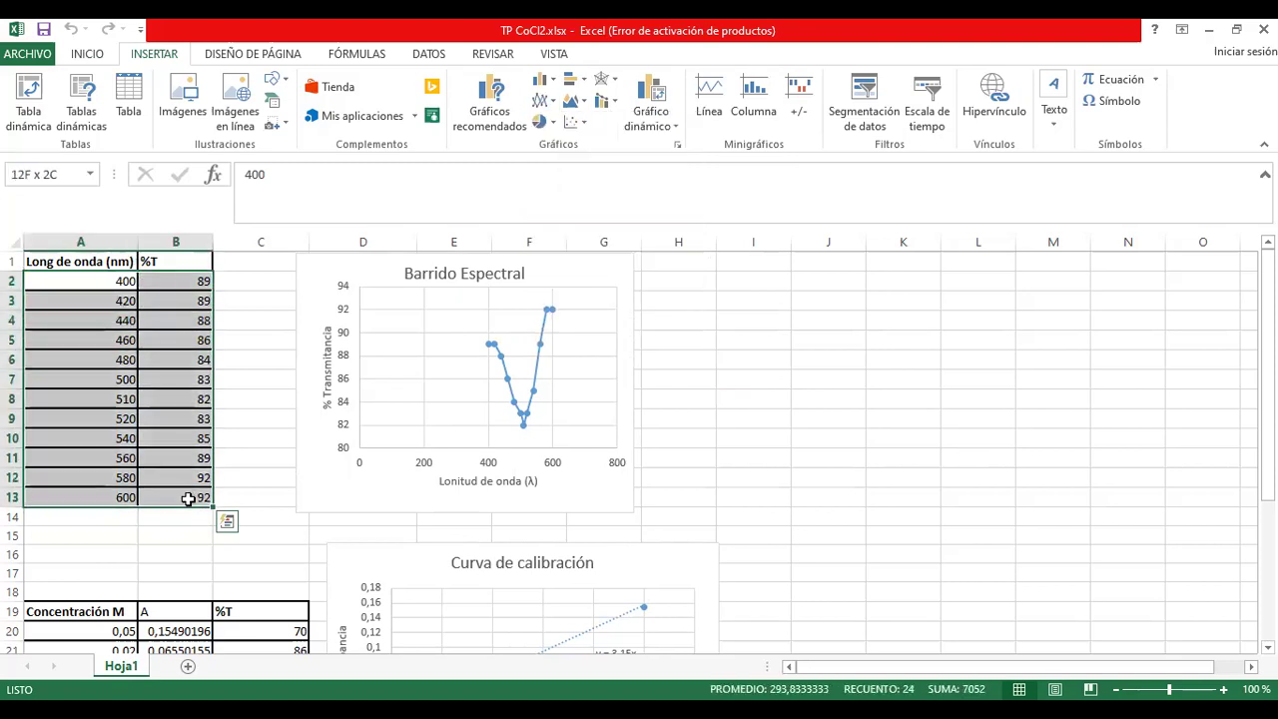
{"action": "left_click", "coordinate": [585, 124]}
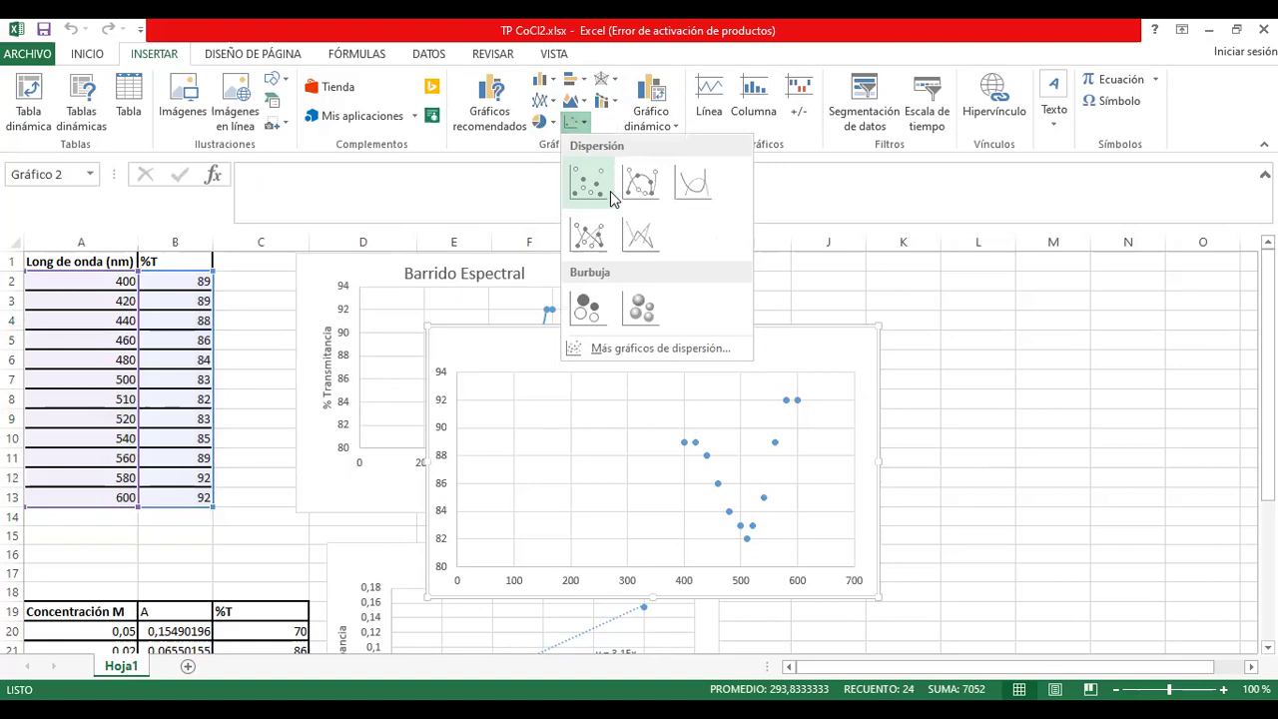
{"action": "left_click", "coordinate": [610, 190]}
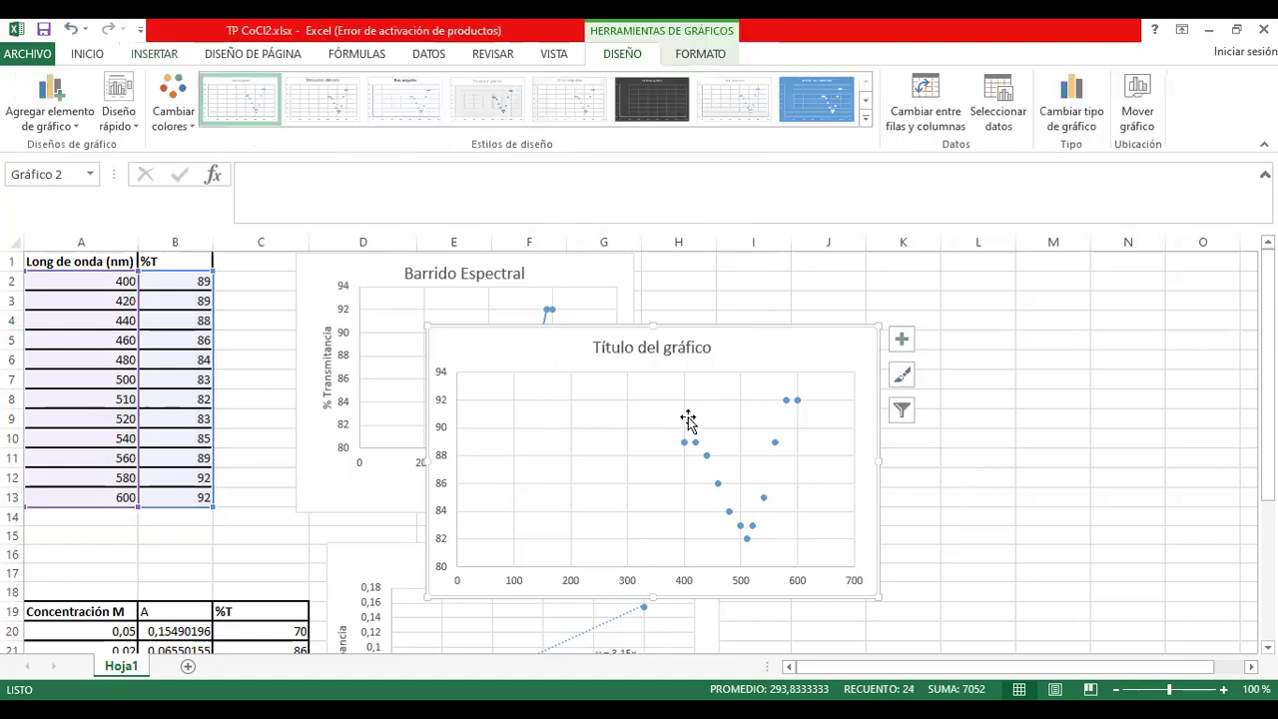
Move the new scatter chart beside the Barrido Espectral chart and check the coordinates of its lowest point.
{"action": "left_click_drag", "start_coordinate": [764, 343], "coordinate": [952, 260]}
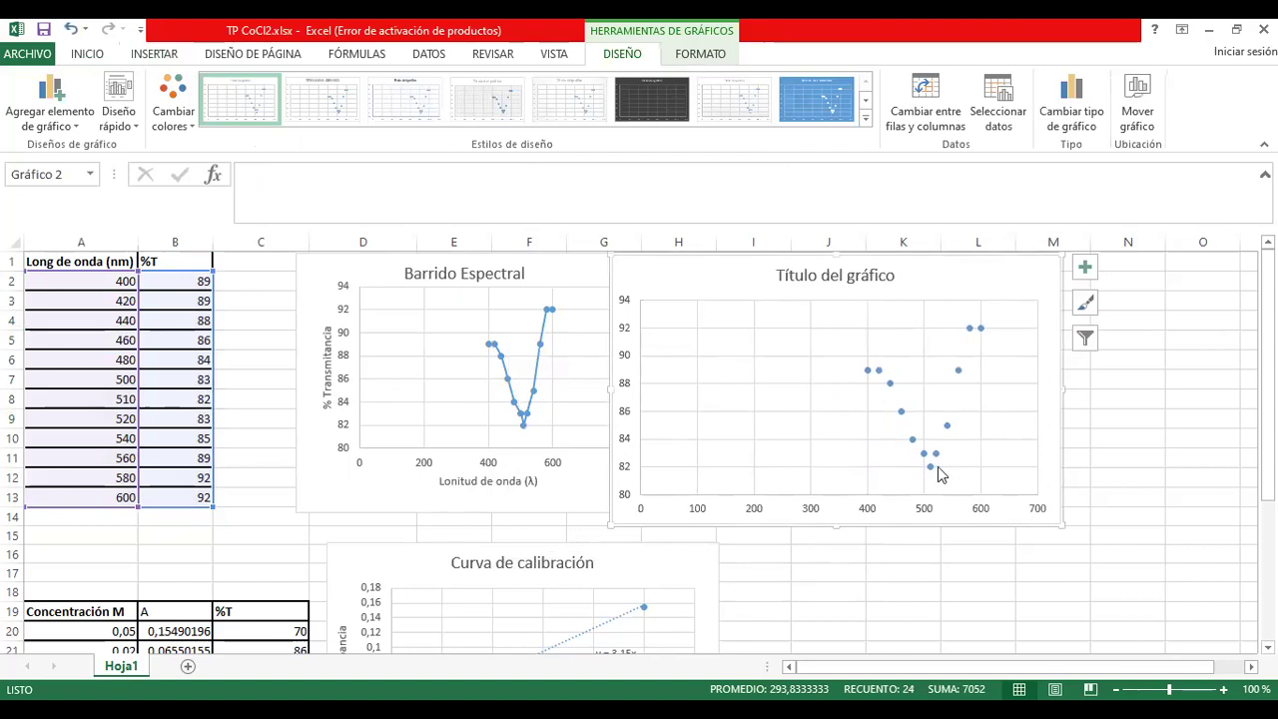
{"action": "mouse_move", "coordinate": [930, 476]}
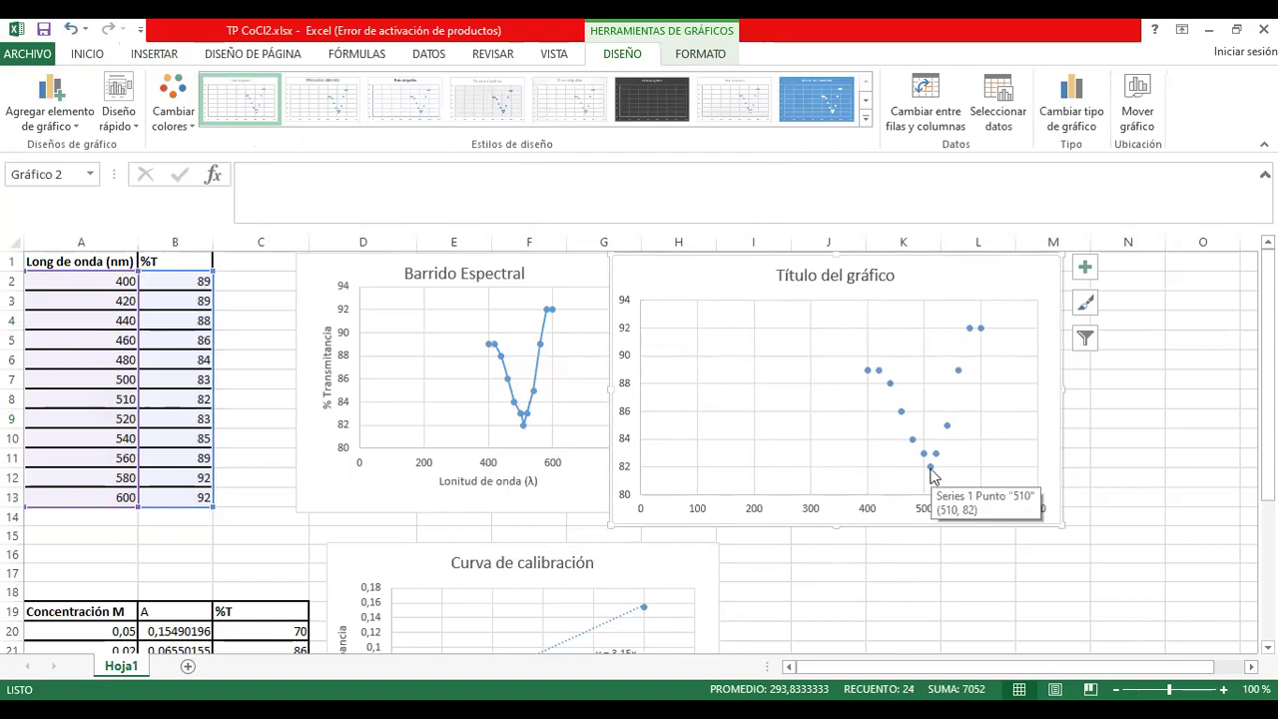
{"action": "left_click", "coordinate": [928, 490]}
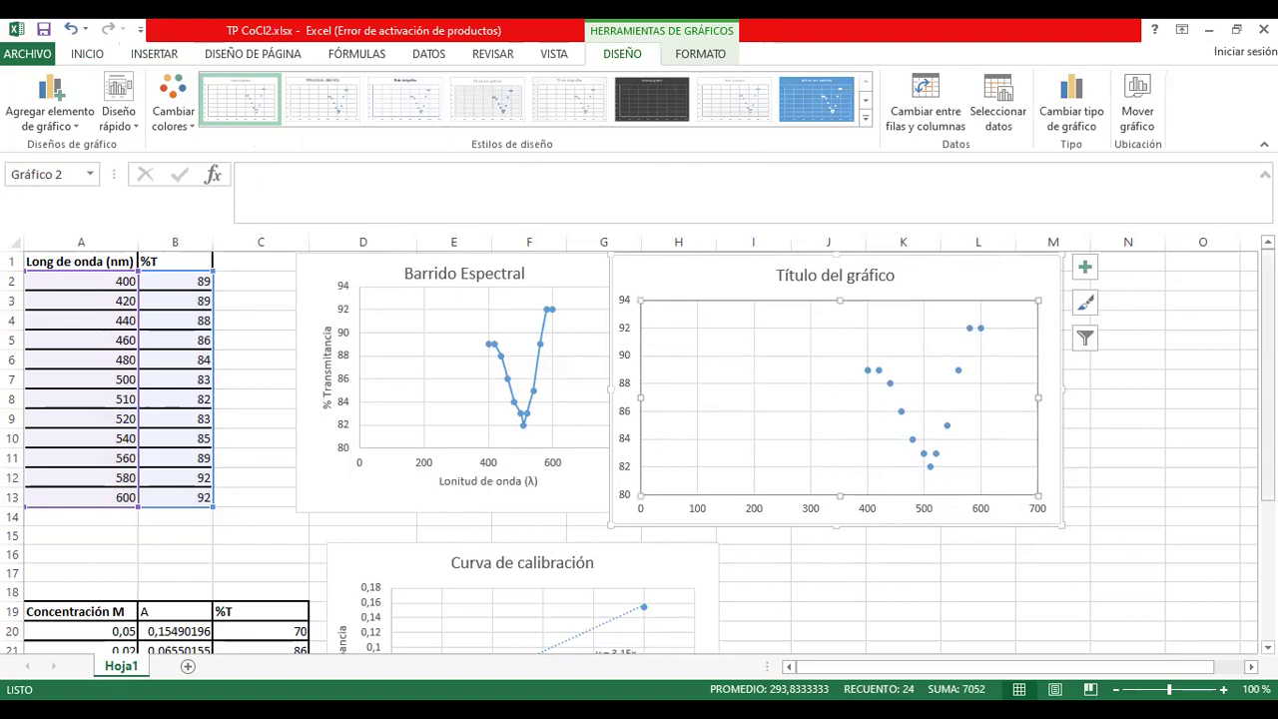
Insert a markers-only scatter chart of absorbance against concentration from the standards in A20:B23.
{"action": "left_click_drag", "start_coordinate": [1267, 374], "coordinate": [1267, 514]}
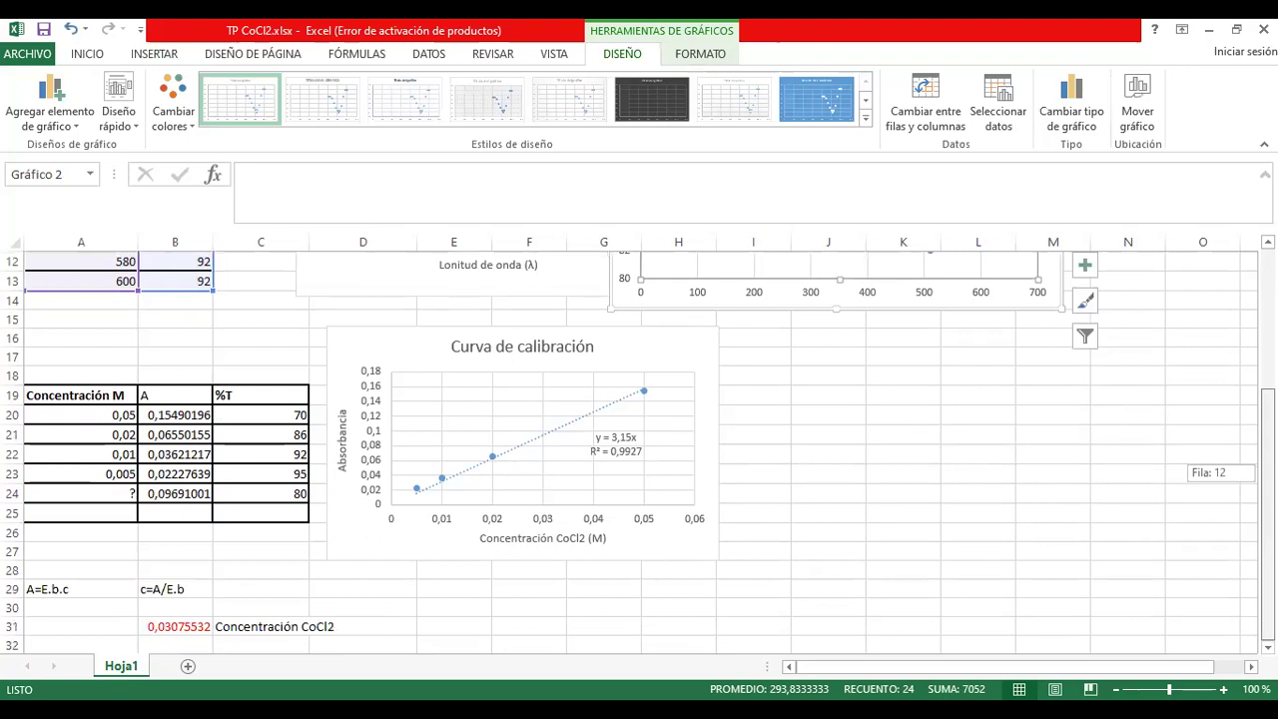
{"action": "left_click_drag", "start_coordinate": [74, 409], "coordinate": [109, 476]}
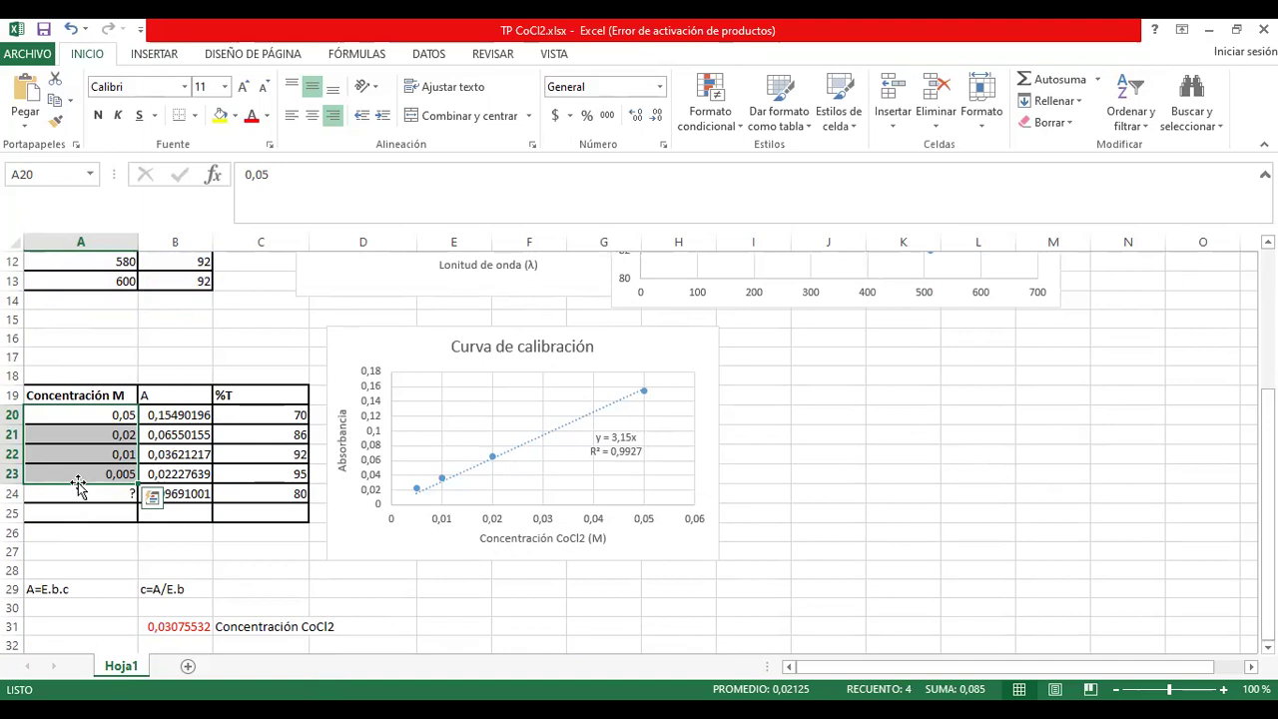
{"action": "left_click_drag", "start_coordinate": [96, 416], "coordinate": [175, 473]}
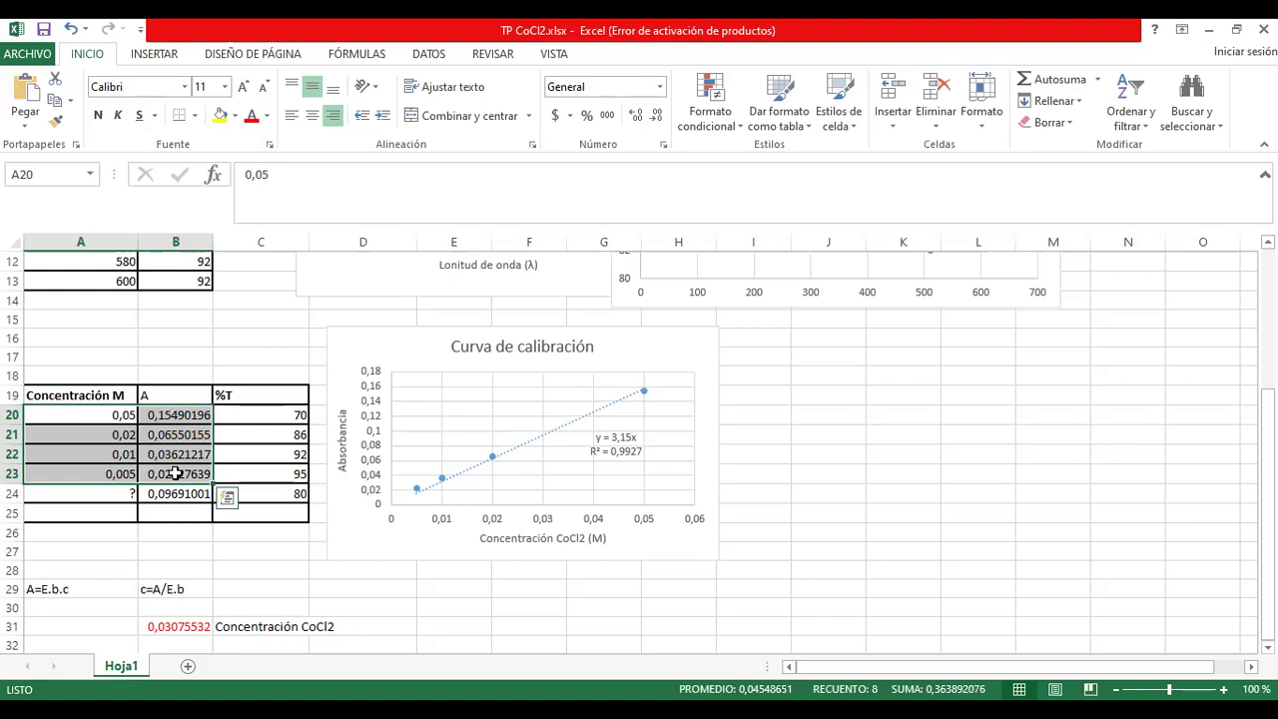
{"action": "left_click", "coordinate": [338, 115]}
{"action": "left_click", "coordinate": [134, 58]}
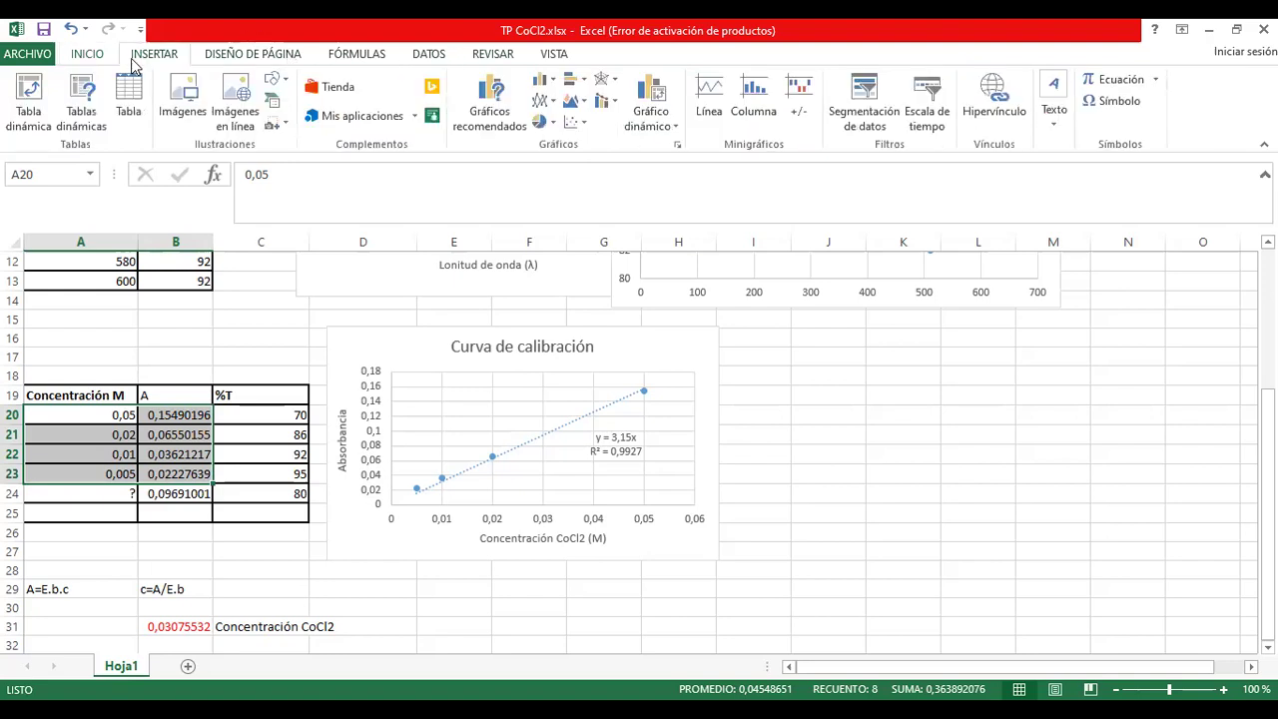
{"action": "left_click", "coordinate": [577, 123]}
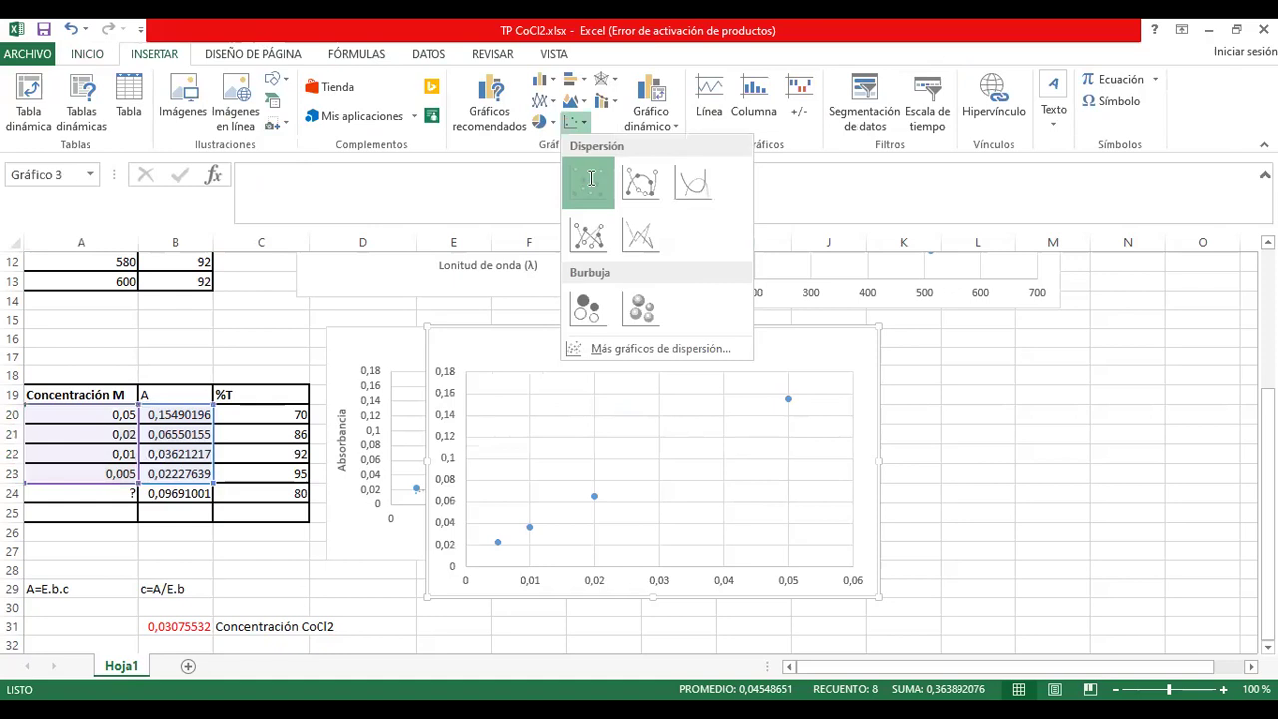
{"action": "left_click", "coordinate": [591, 178]}
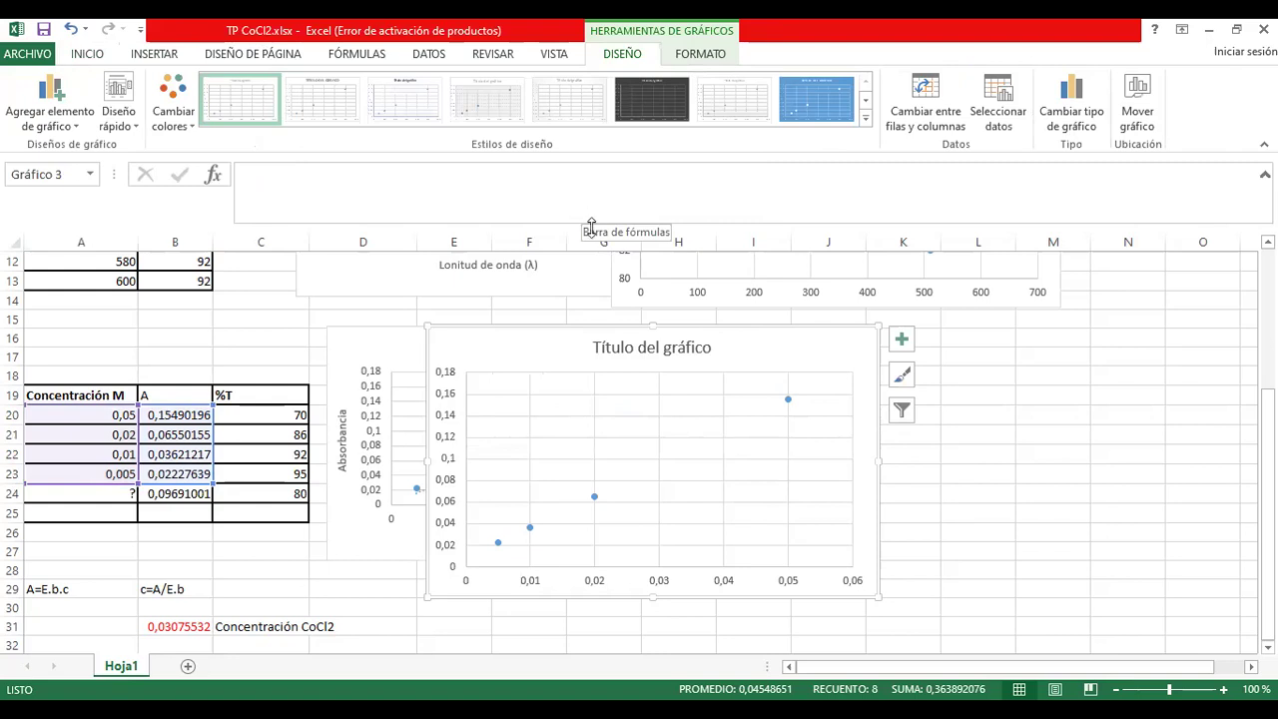
Add a linear trendline to the data series of the new calibration scatter chart.
{"action": "mouse_move", "coordinate": [599, 498]}
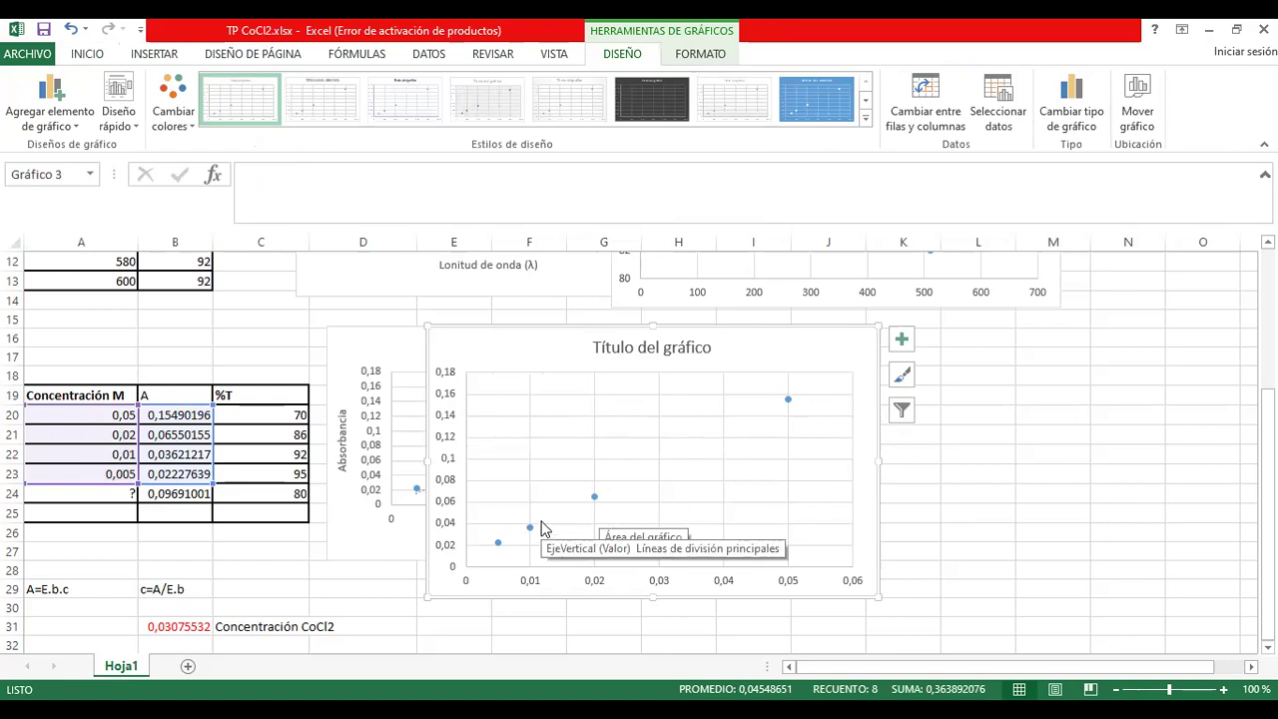
{"action": "mouse_move", "coordinate": [529, 534]}
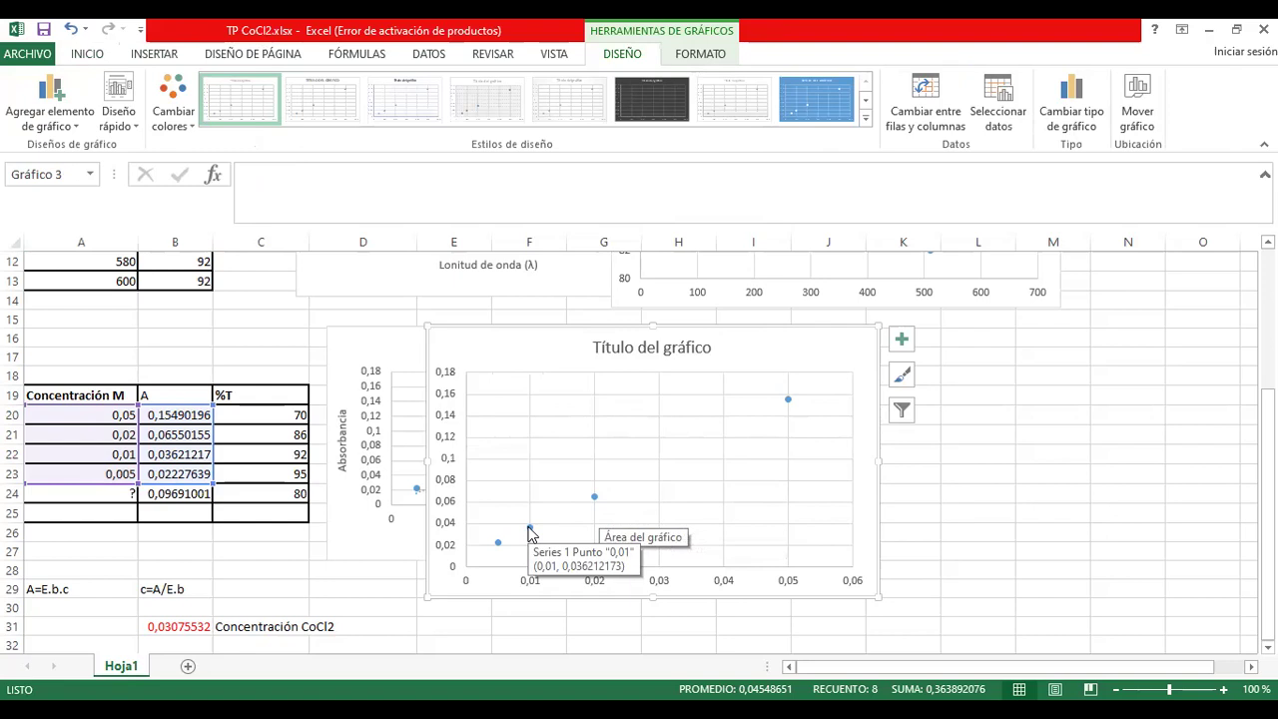
{"action": "right_click", "coordinate": [529, 534]}
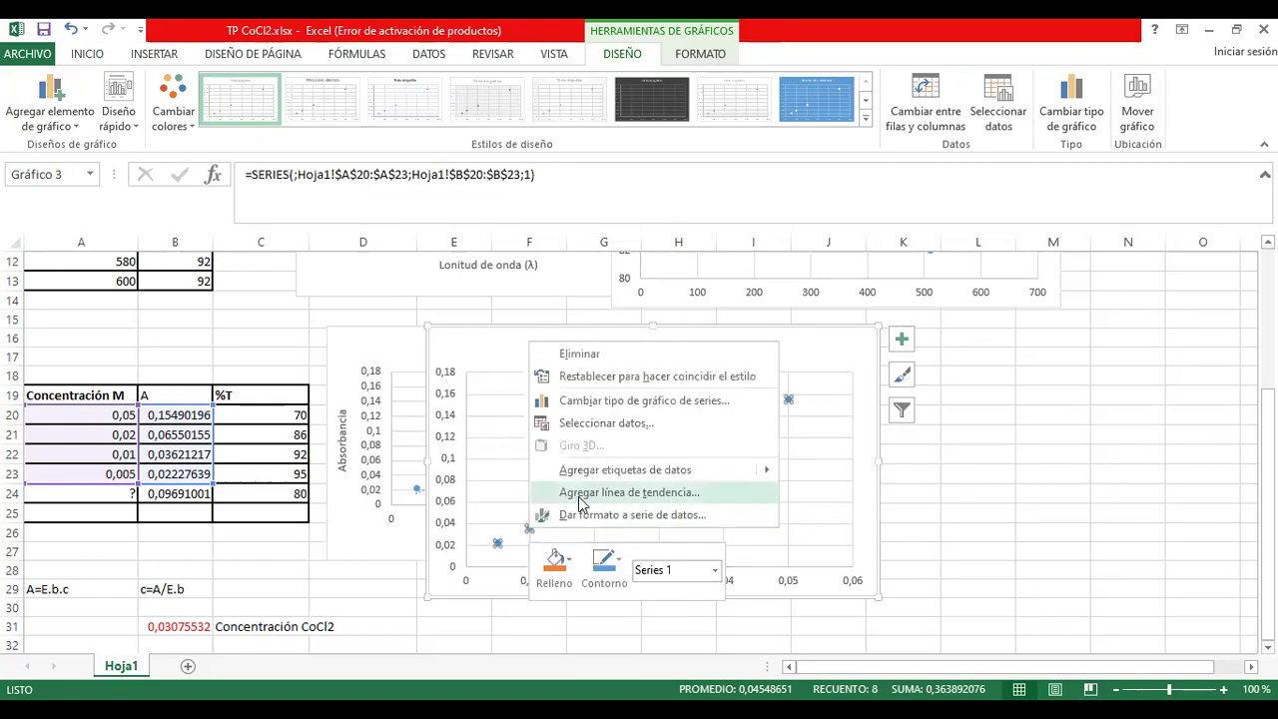
{"action": "left_click", "coordinate": [584, 493]}
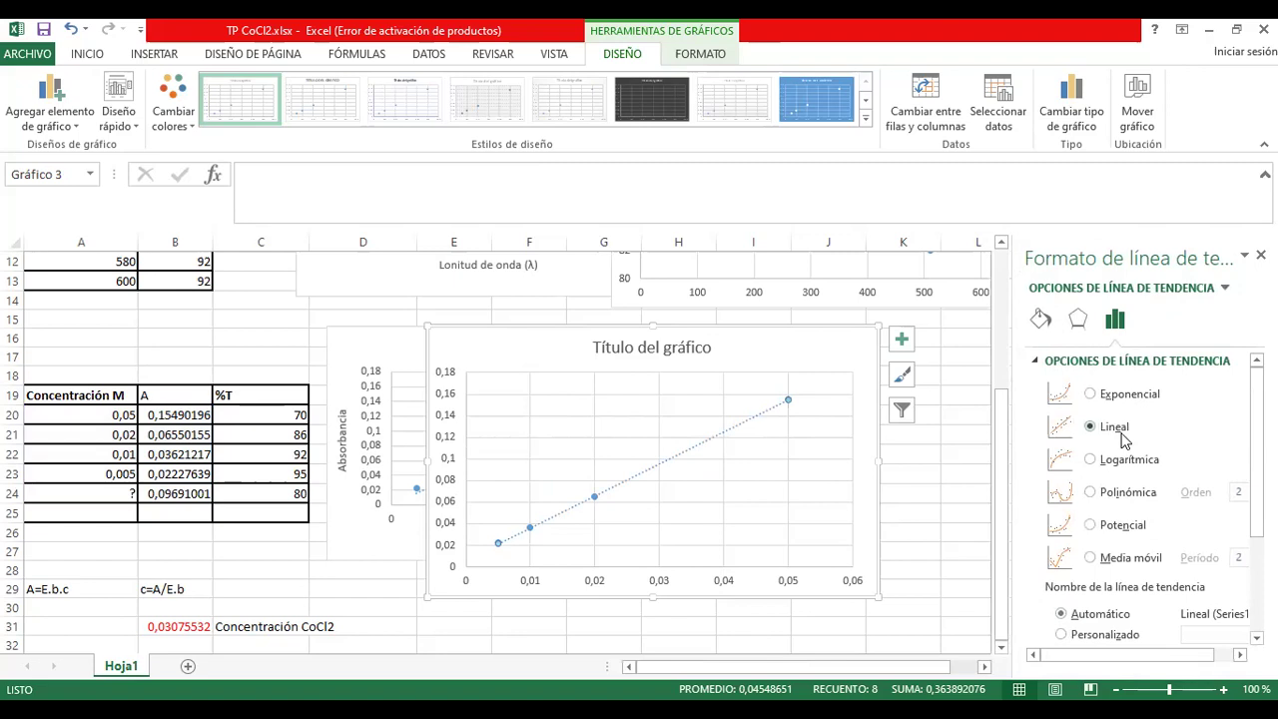
Set the trendline intercept to 0,0 and display its equation and R-squared value on the chart.
{"action": "scroll", "coordinate": [1148, 499], "scroll_direction": "down", "scroll_amount": 1}
{"action": "scroll", "coordinate": [1148, 499], "scroll_direction": "down", "scroll_amount": 3}
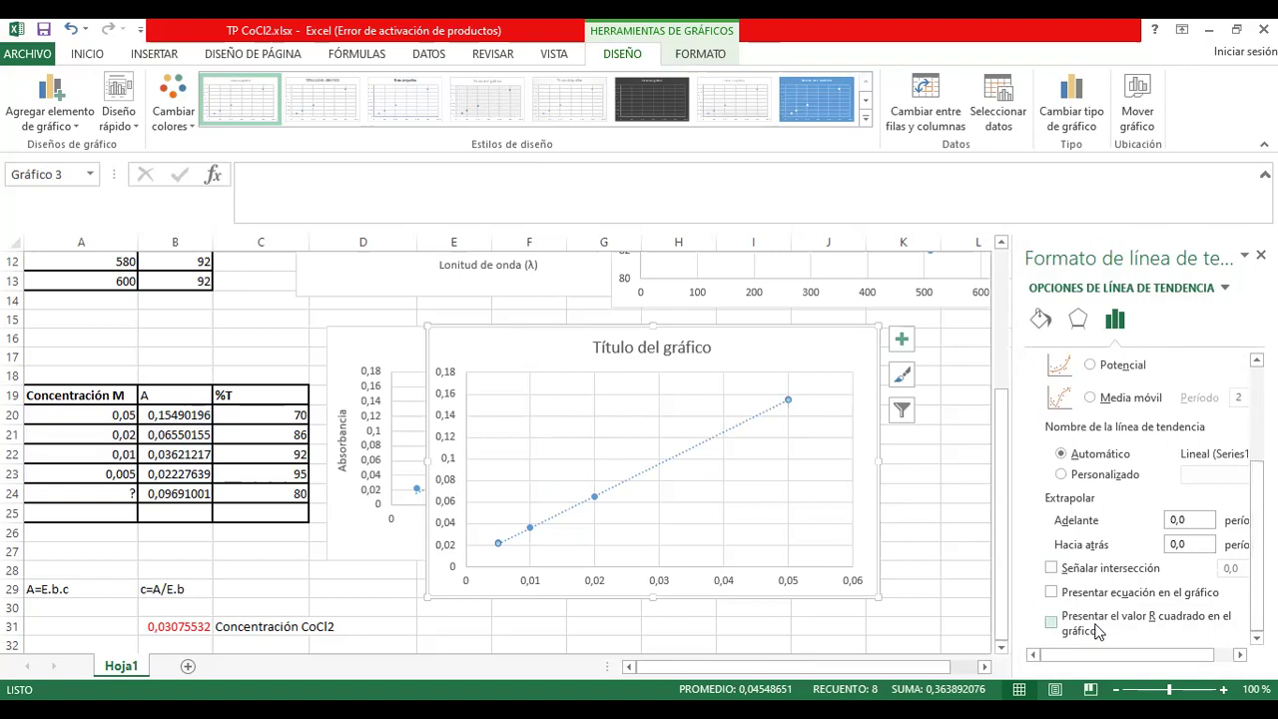
{"action": "left_click", "coordinate": [1051, 569]}
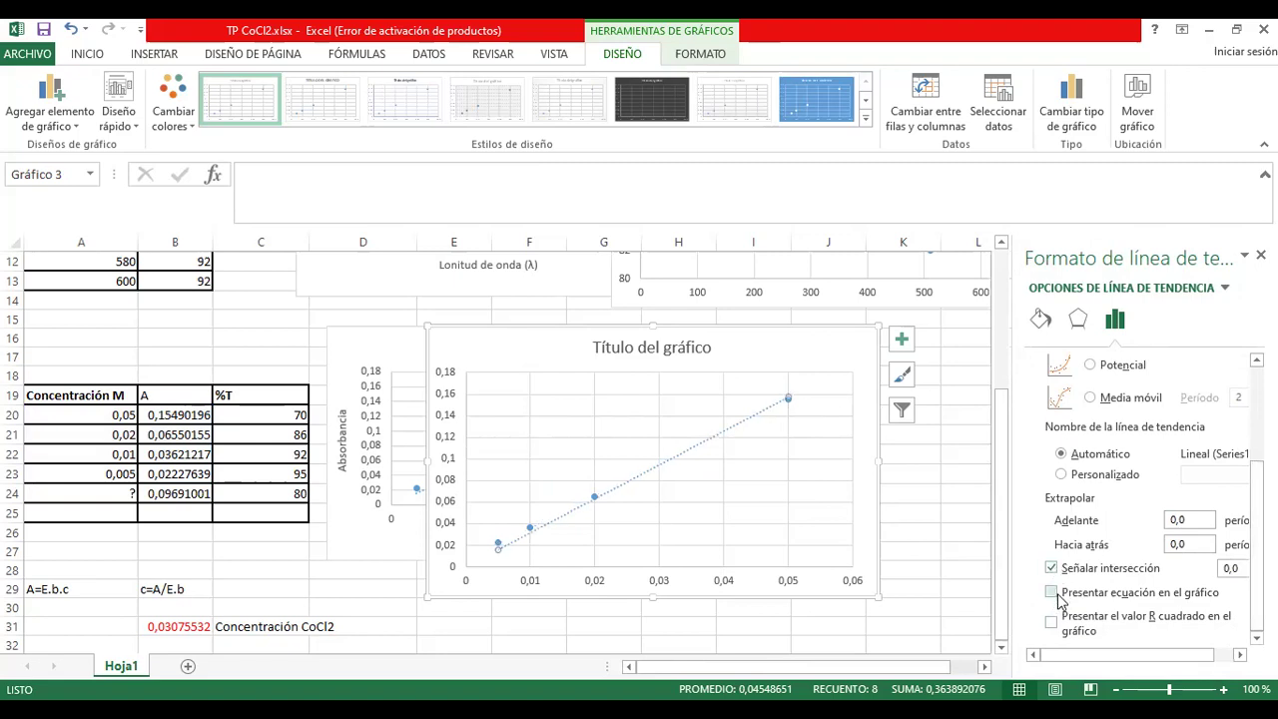
{"action": "left_click", "coordinate": [1057, 595]}
{"action": "left_click", "coordinate": [1052, 622]}
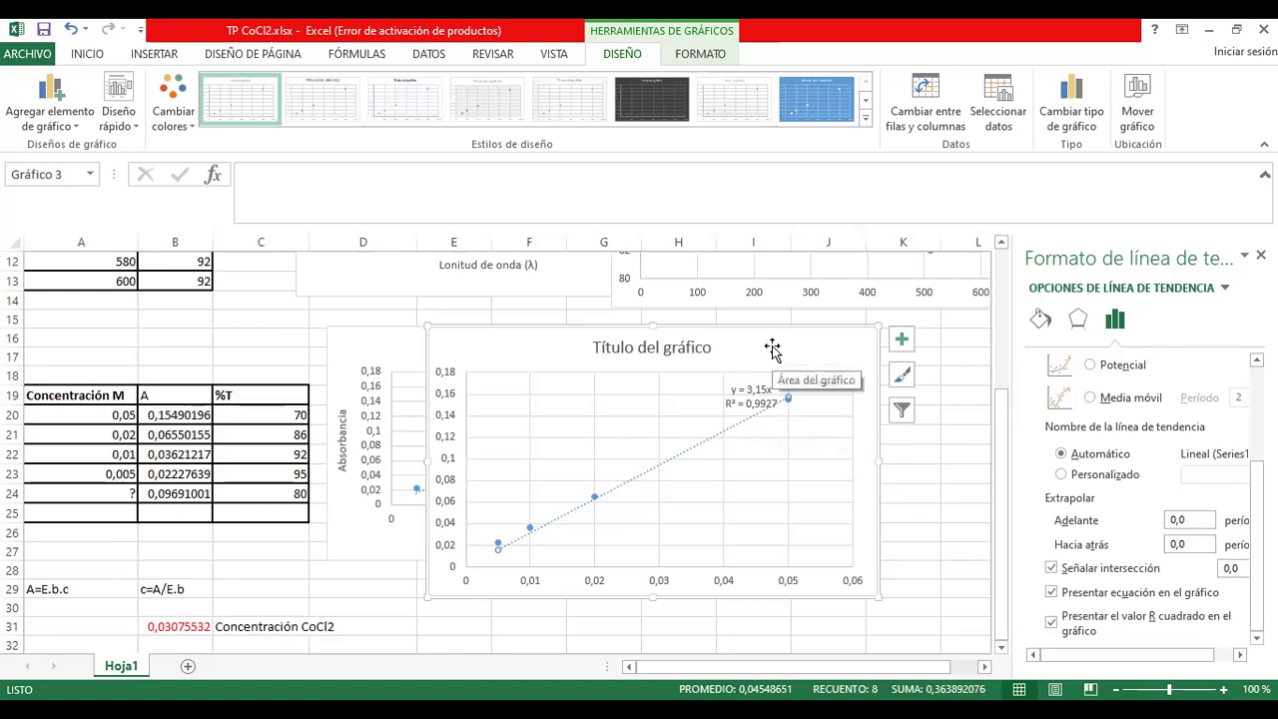
Shift the new calibration chart sideways, away from the existing Curva de calibración chart.
{"action": "left_click_drag", "start_coordinate": [771, 347], "coordinate": [916, 370]}
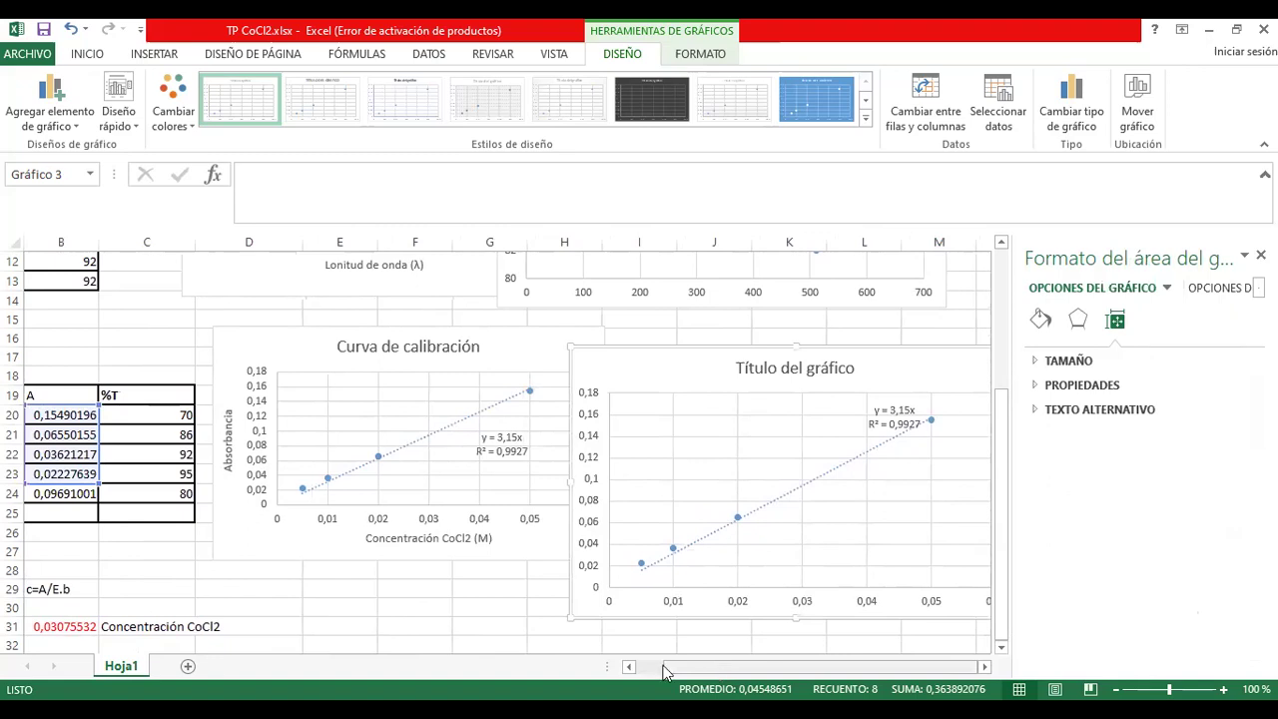
{"action": "left_click_drag", "start_coordinate": [667, 666], "coordinate": [635, 667]}
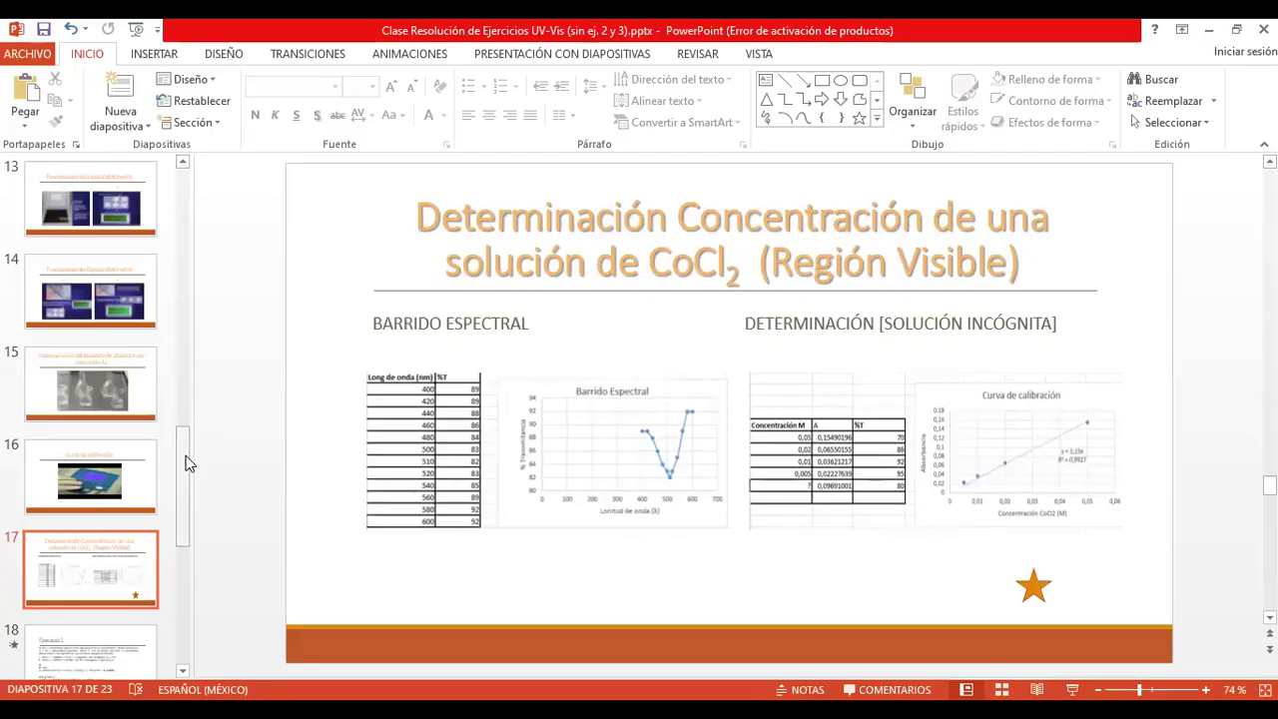
{"action": "left_click_drag", "start_coordinate": [186, 452], "coordinate": [186, 460]}
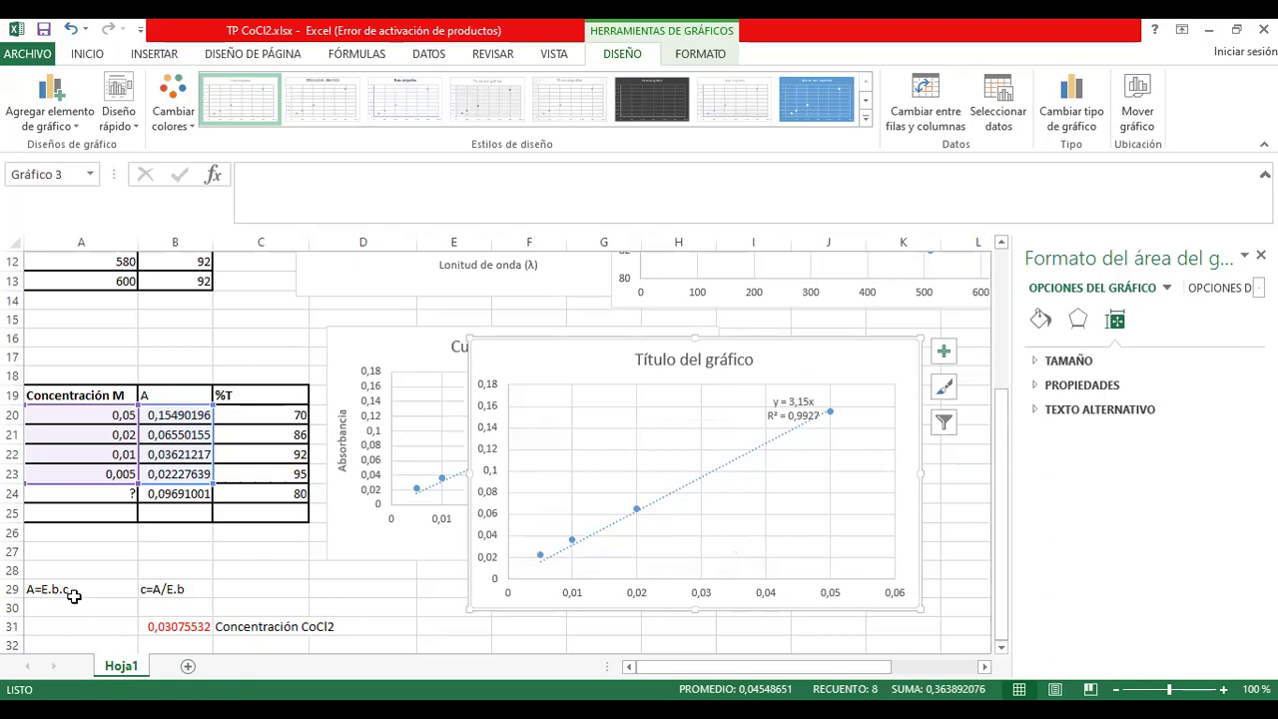
Point out the trendline equation label, and delete the new untitled calibration chart.
{"action": "left_click", "coordinate": [779, 414]}
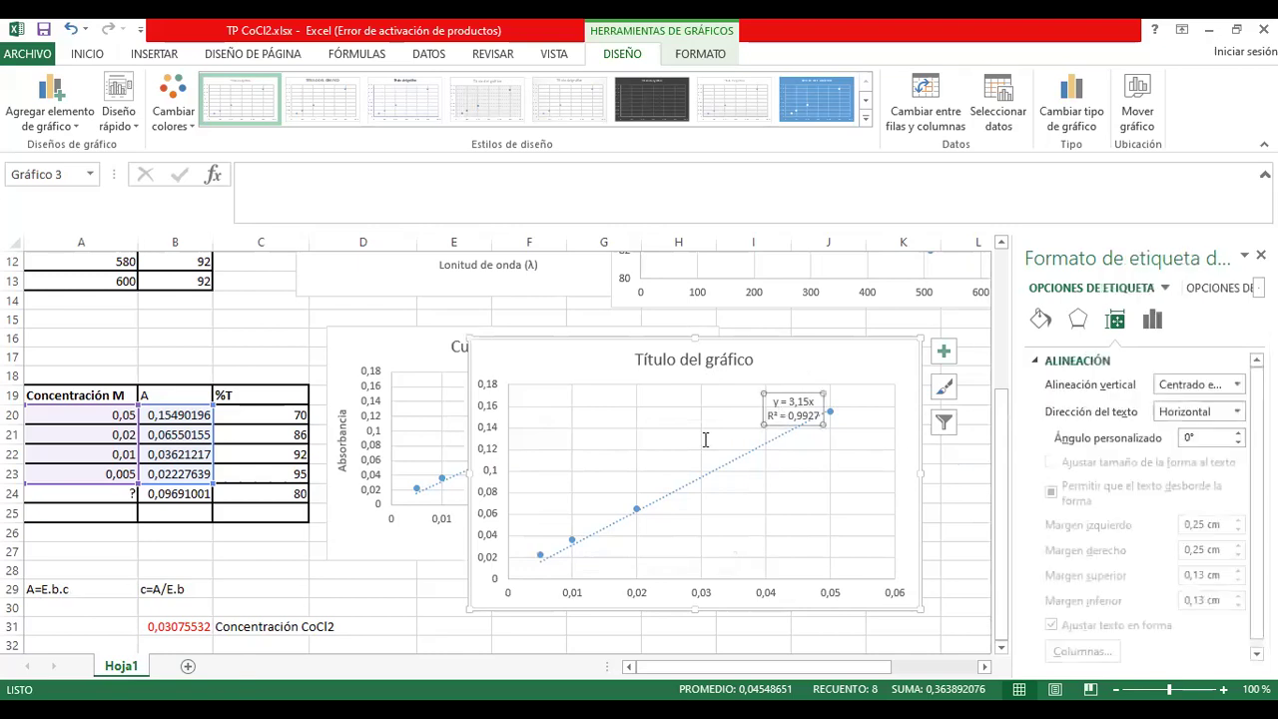
{"action": "left_click", "coordinate": [677, 342]}
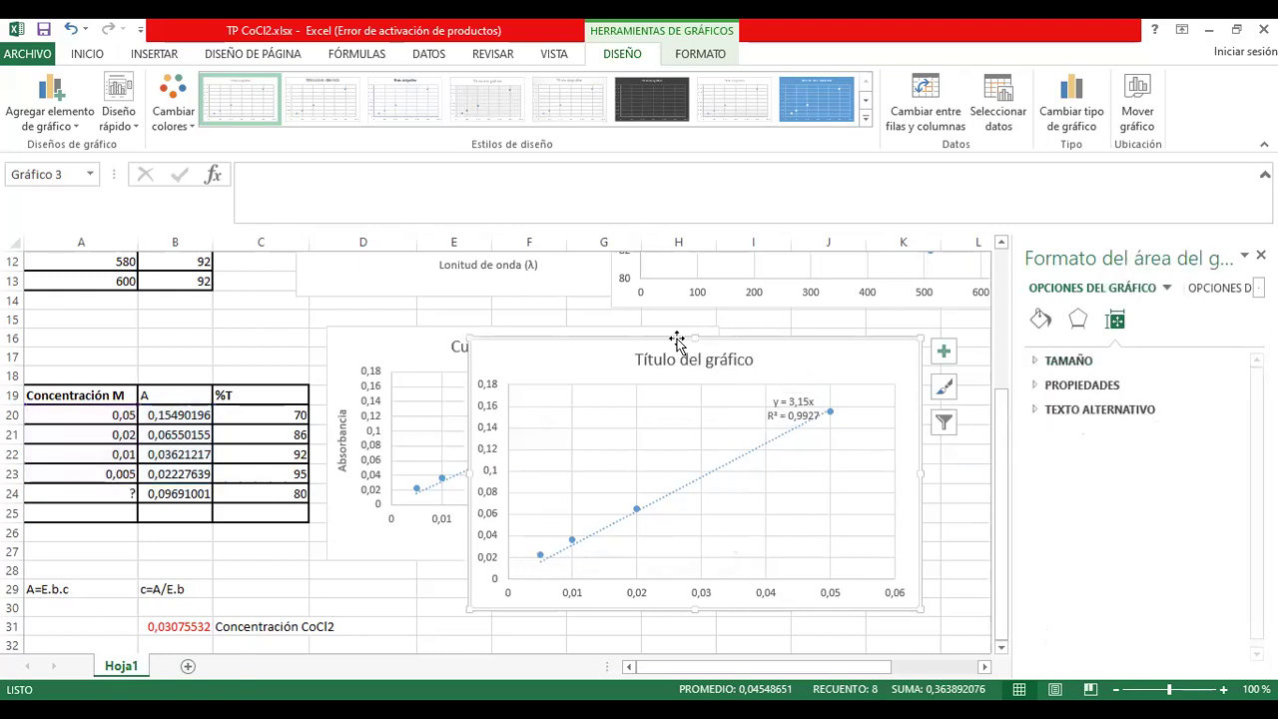
{"action": "key", "text": "Escape"}
{"action": "key", "text": "Delete"}
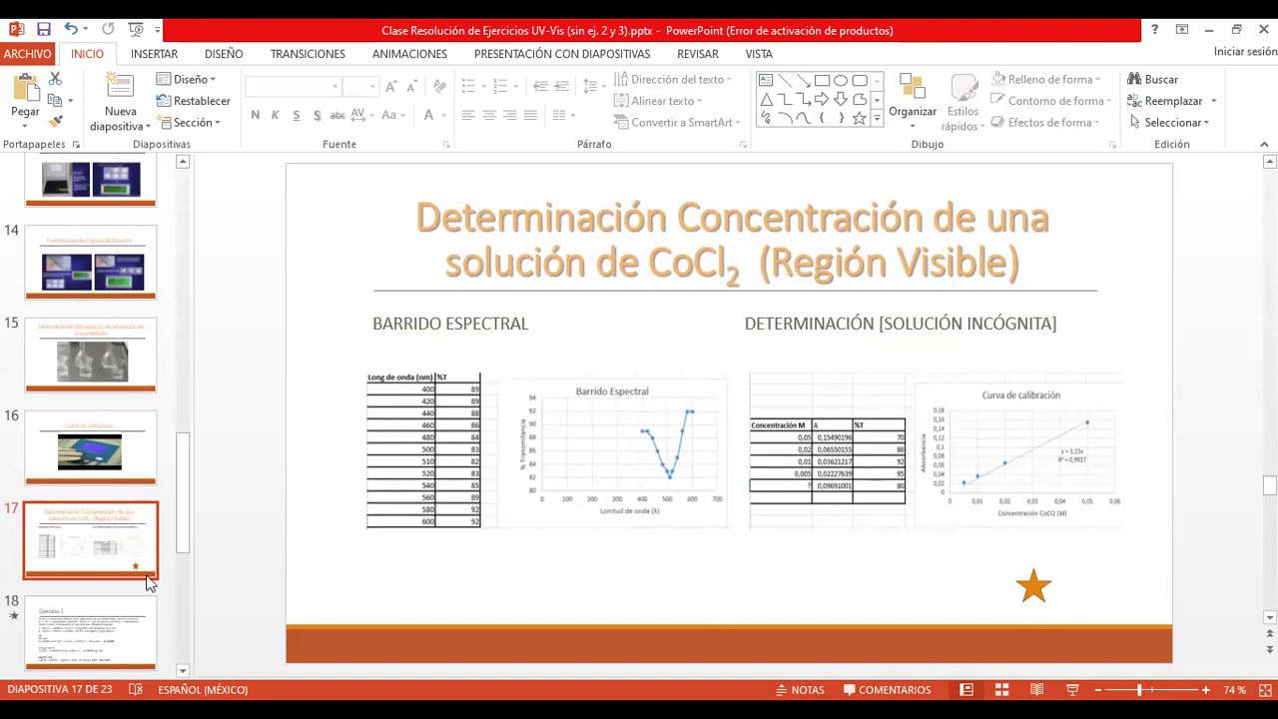
Switch to the PowerPoint presentation and browse the slides following slide 17.
{"action": "scroll", "coordinate": [184, 561], "scroll_direction": "down", "scroll_amount": 2}
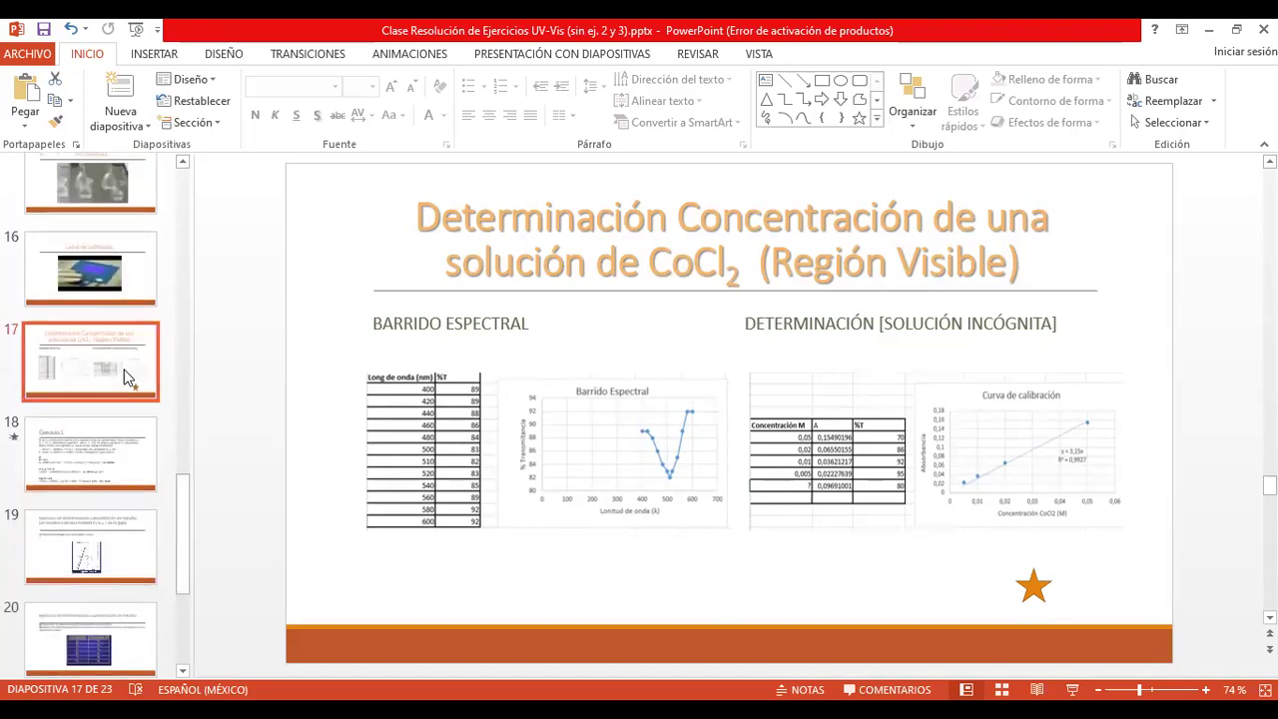